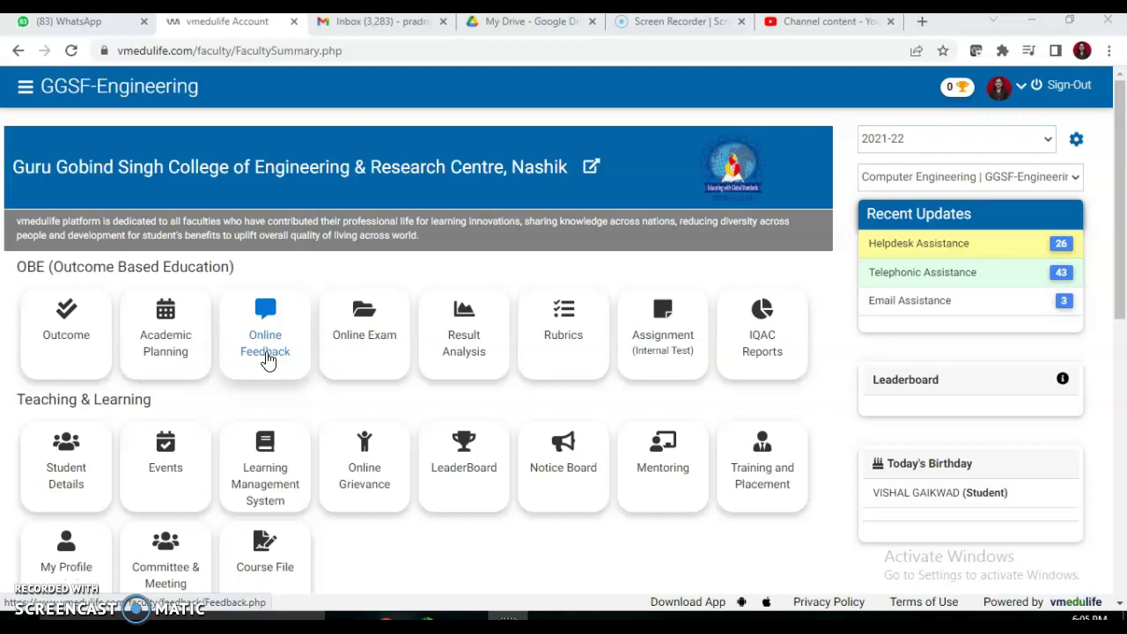
Start a new student feedback in the Online Feedback module and title it "AI-Course Exit Survey".
left_click(267, 348)
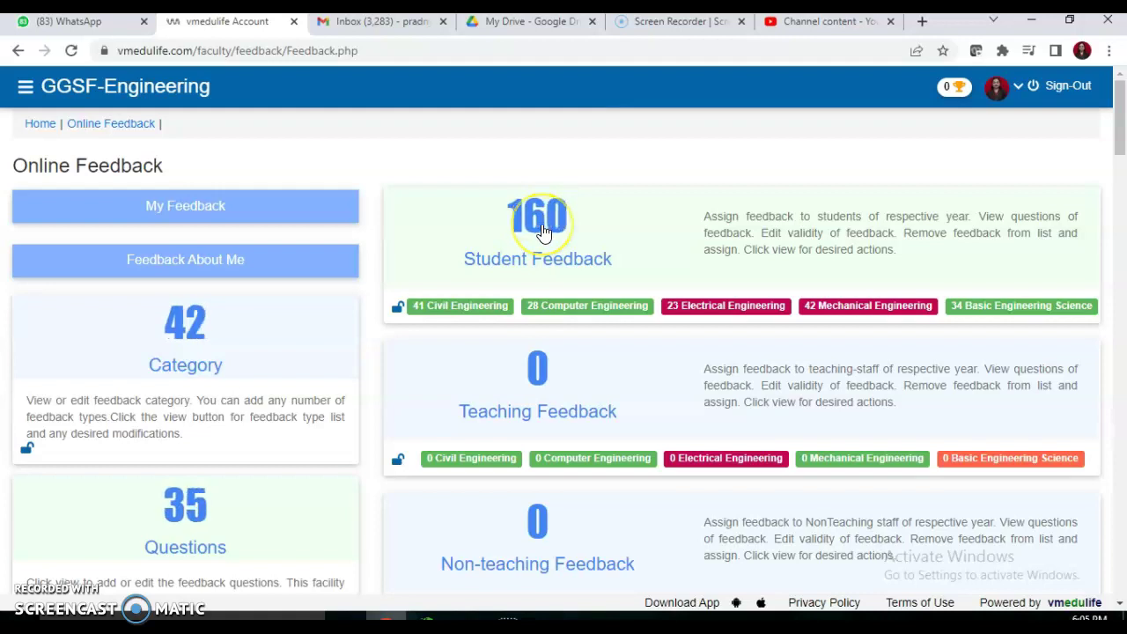
left_click(543, 231)
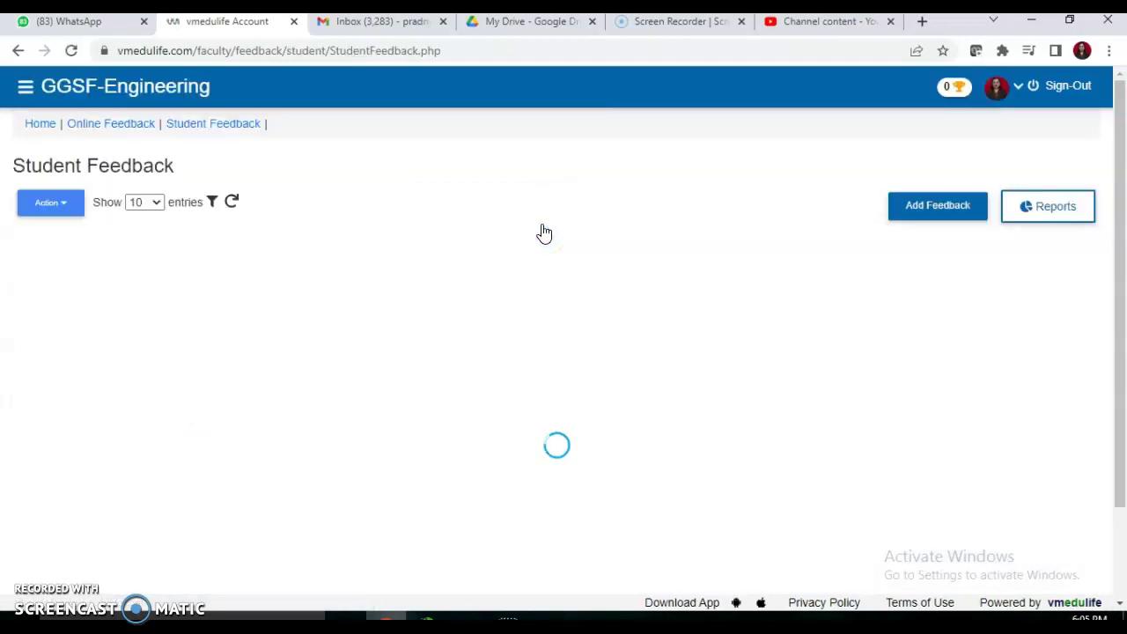
left_click(926, 210)
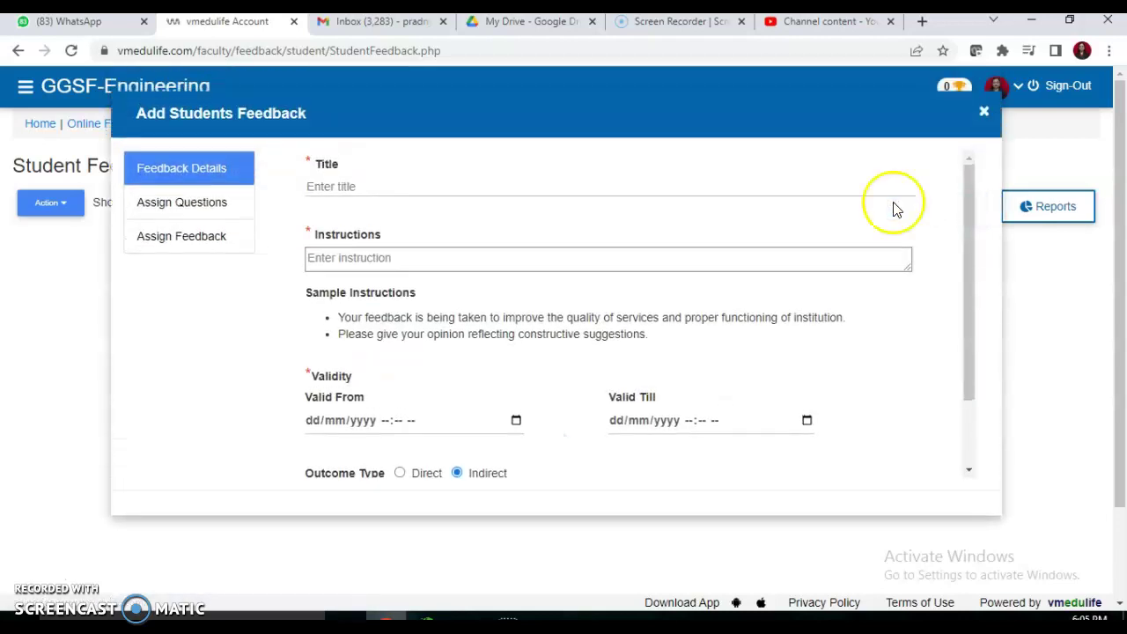
left_click(408, 188)
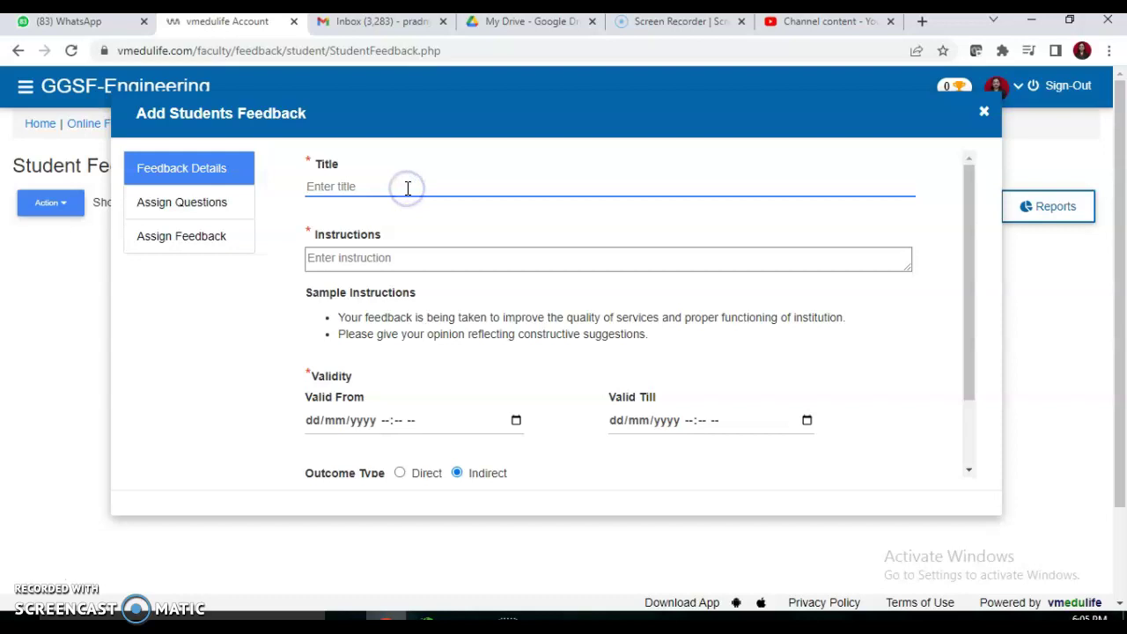
type("AI-Course ")
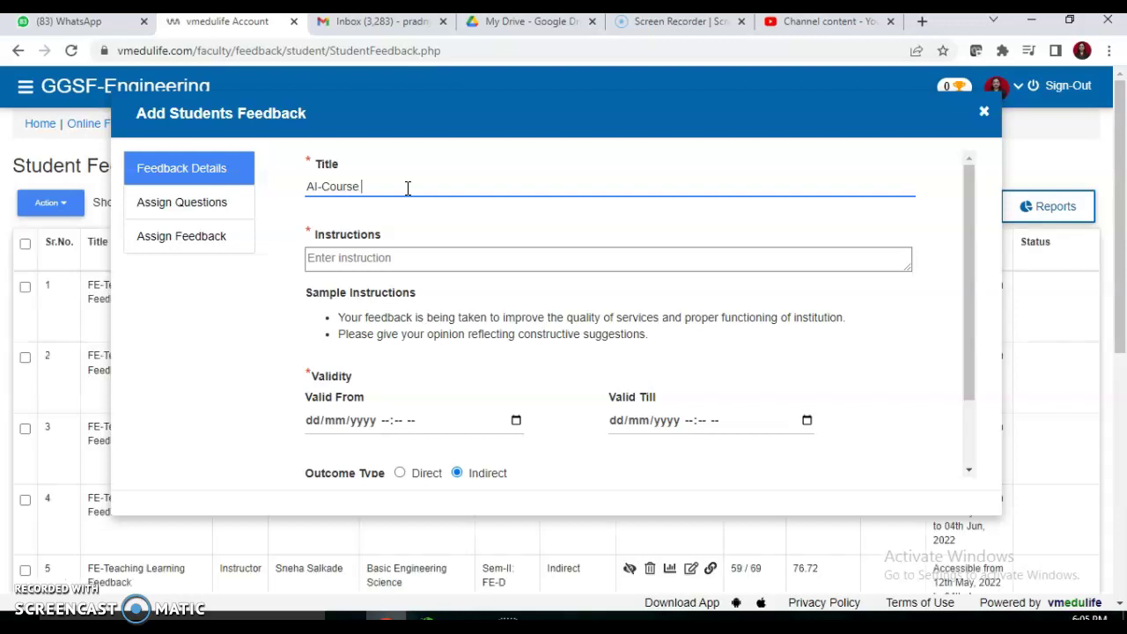
type("Exit Survey")
Enter "This is survey for Course Improvement" as the feedback instructions.
left_click(375, 254)
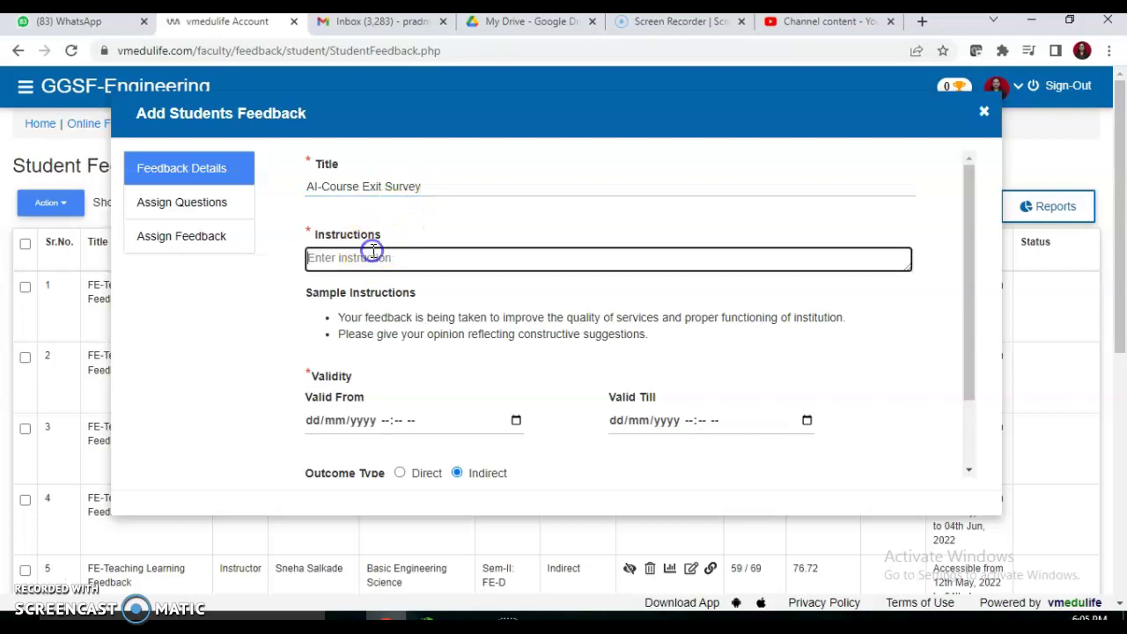
type("This is survey for Course U")
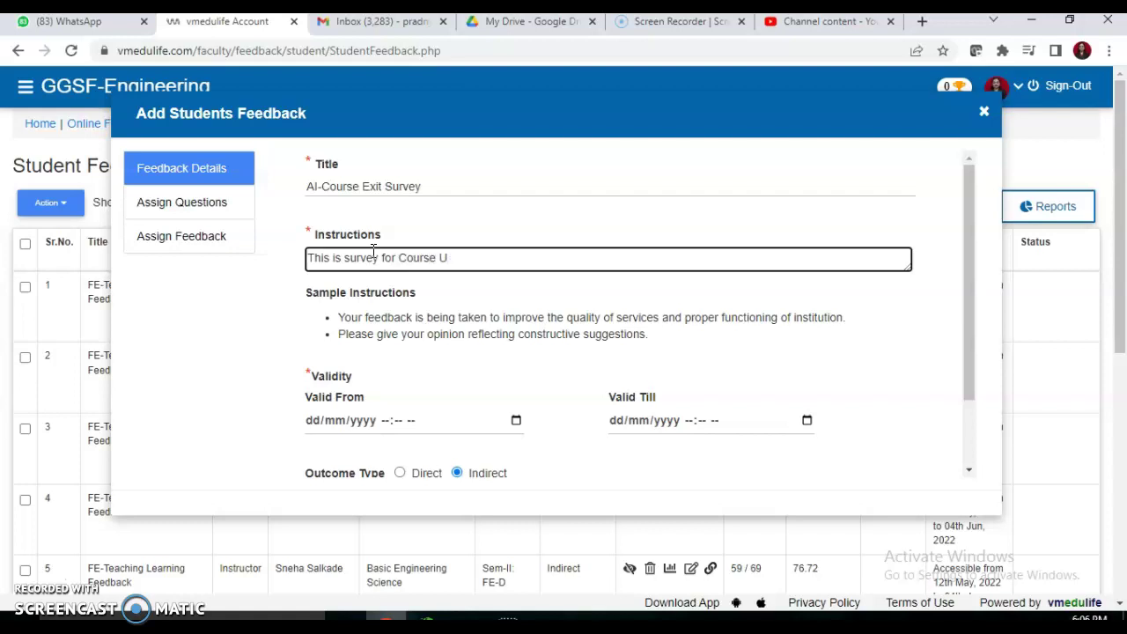
type("=Improvemnt")
key("BackSpace")
key("BackSpace")
type("ent")
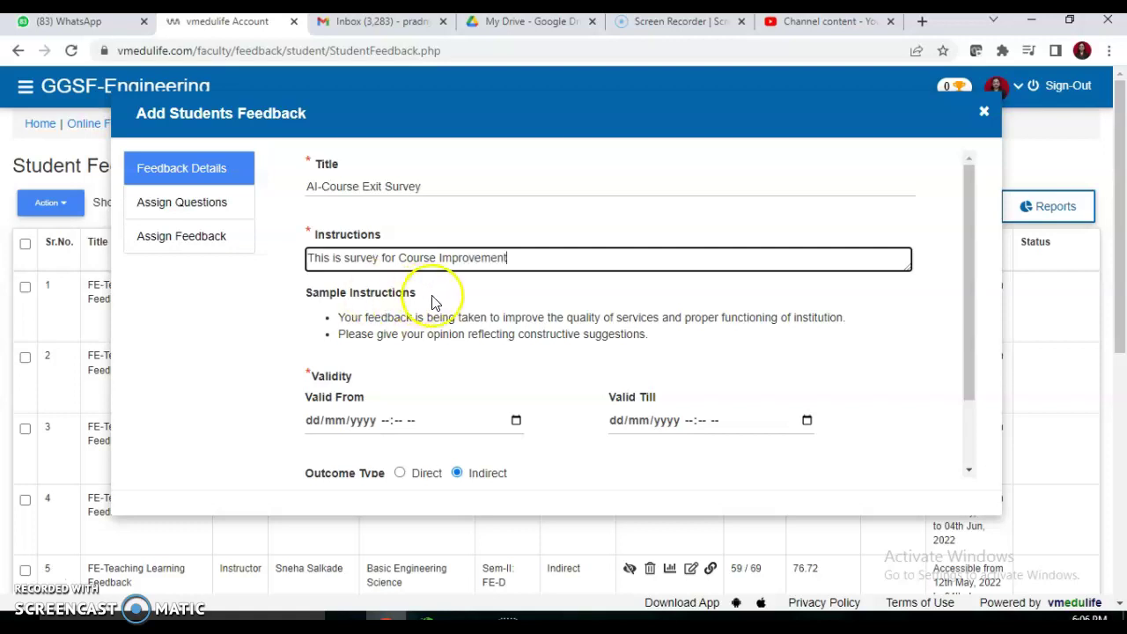
Set the validity from 07/06/2022 06:06 PM to 11/06/2022 06:06 PM and proceed to question assignment.
left_click(517, 420)
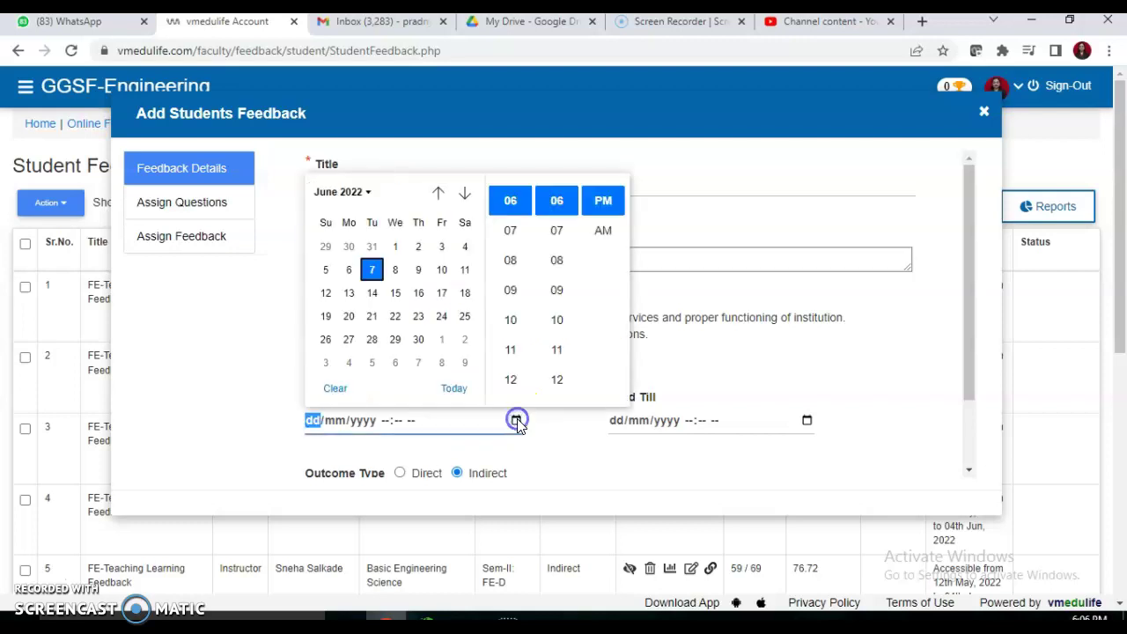
left_click(371, 270)
left_click(720, 369)
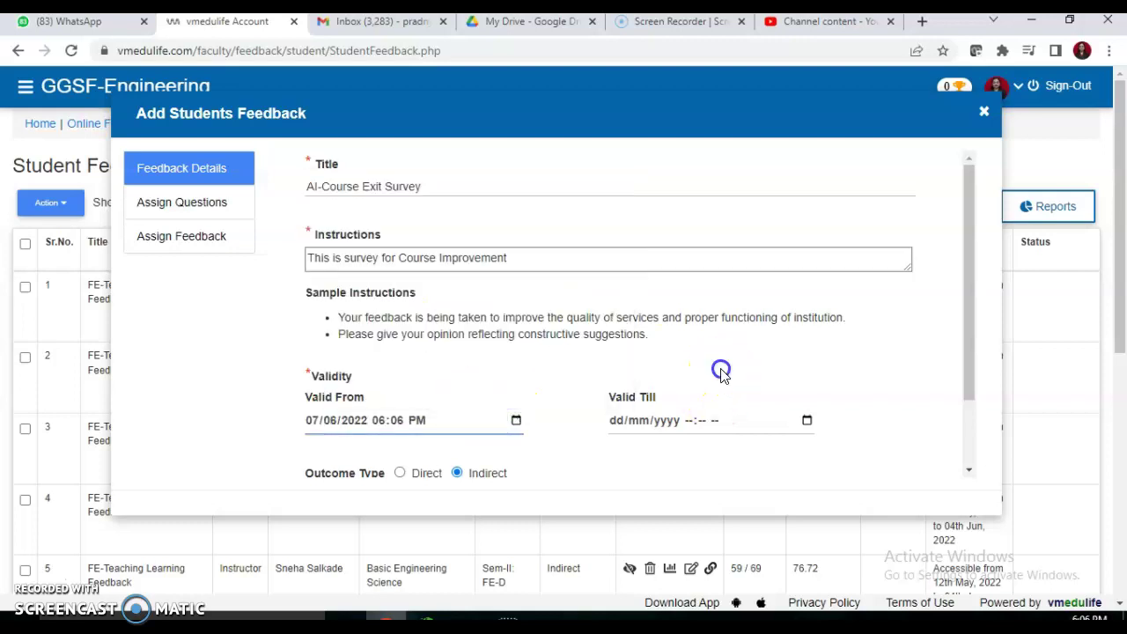
left_click(806, 420)
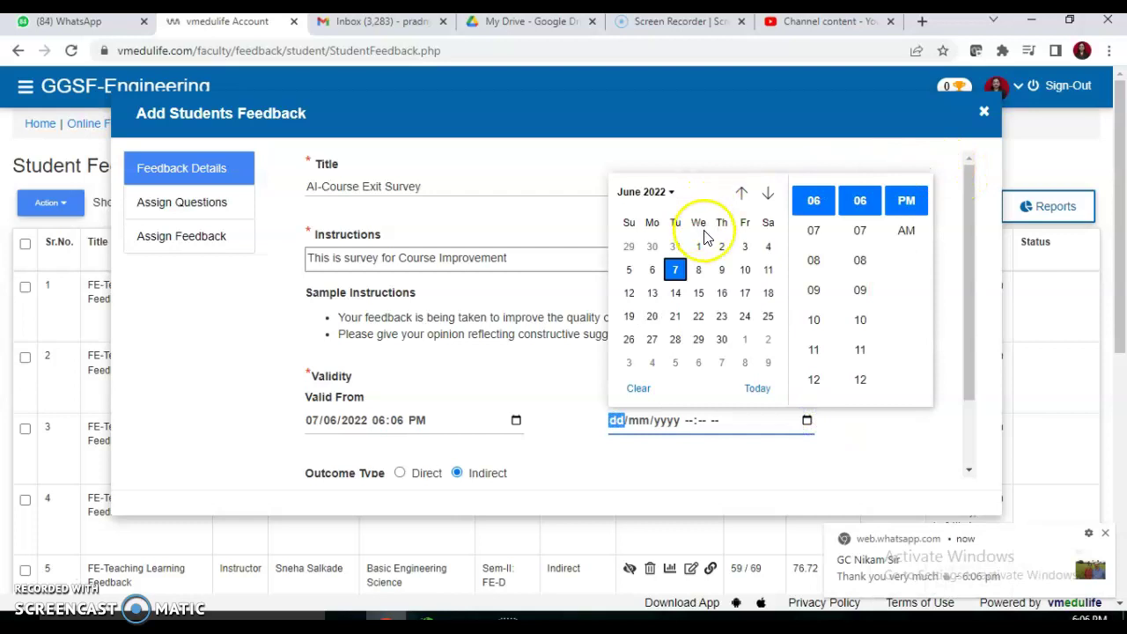
left_click(768, 270)
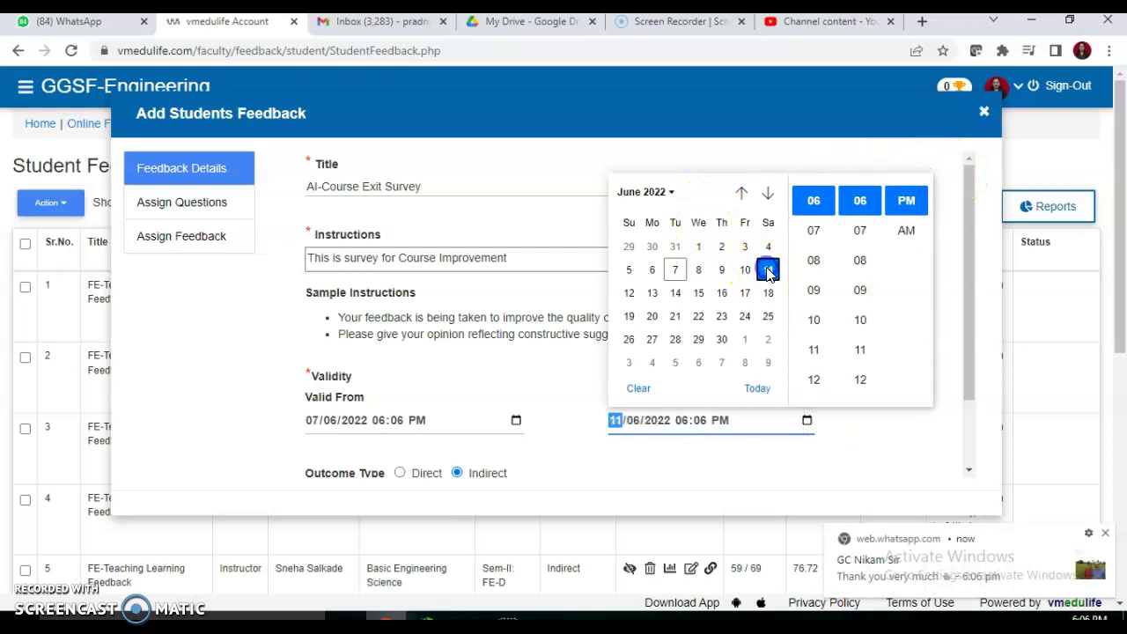
left_click(727, 488)
left_click_drag(972, 375, 975, 447)
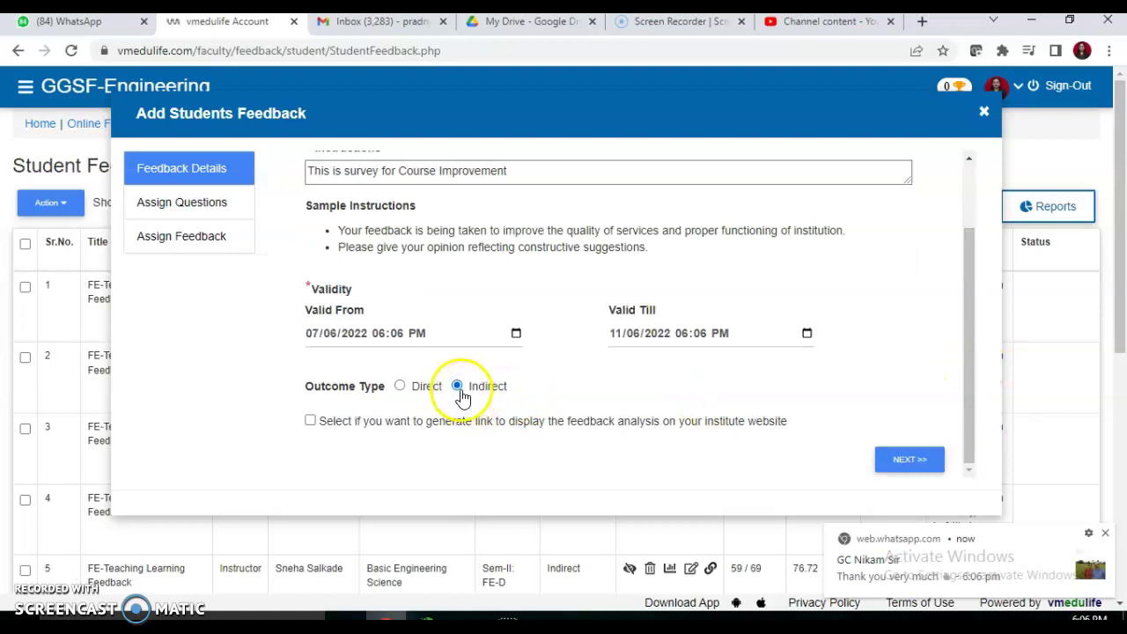
left_click(923, 459)
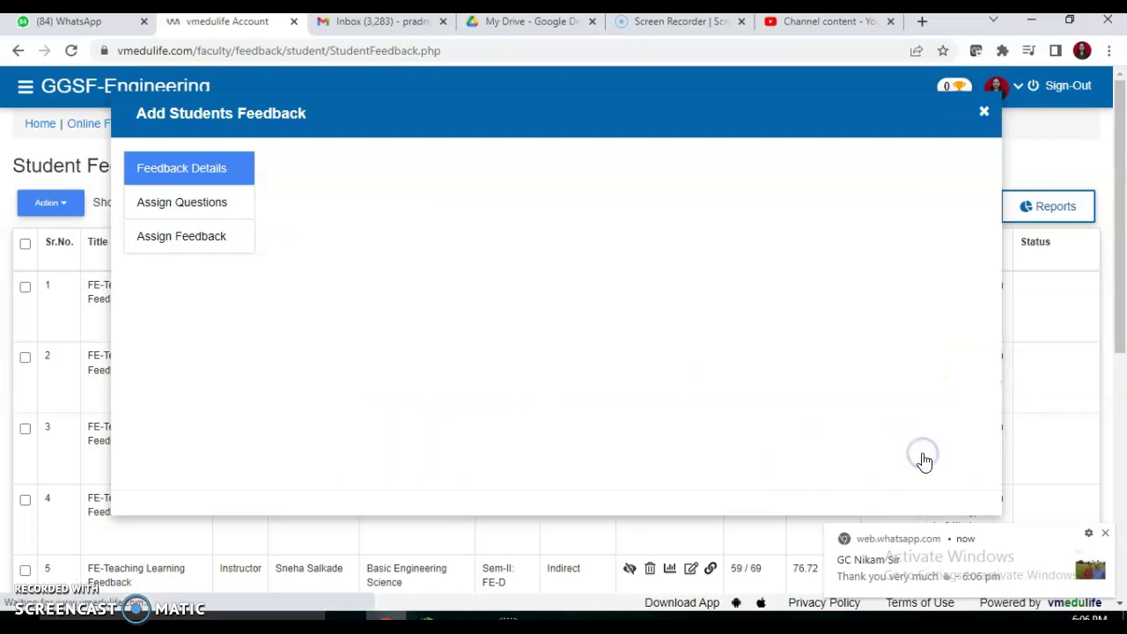
Choose the question category AI-Course Exit Survey [ Computer Engineering ].
left_click(564, 181)
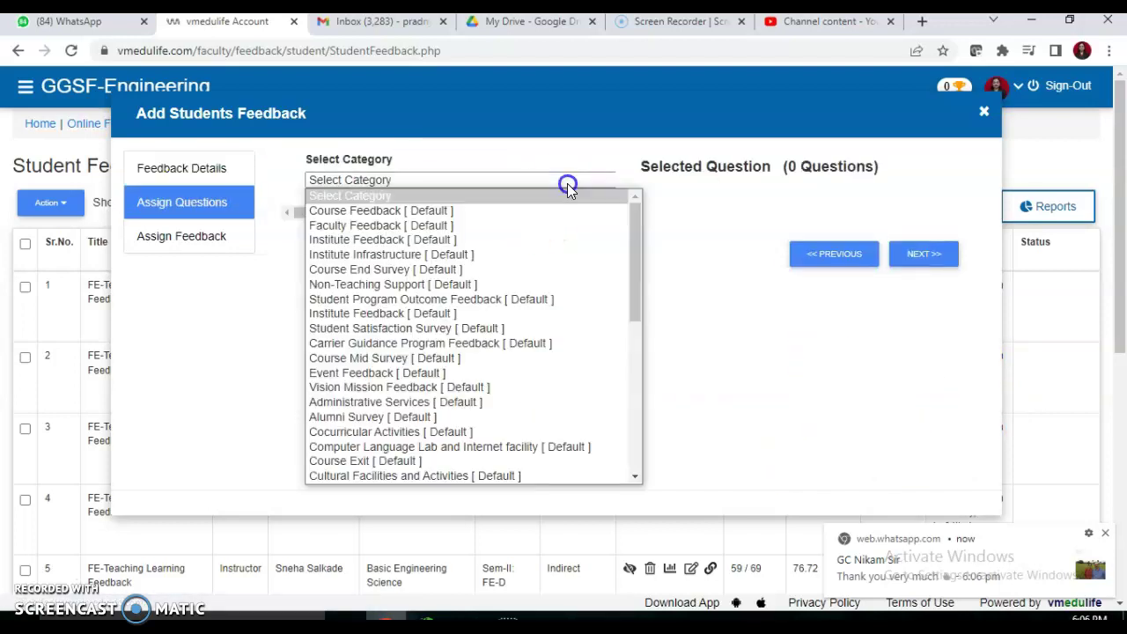
left_click(632, 248)
left_click_drag(632, 247, 641, 414)
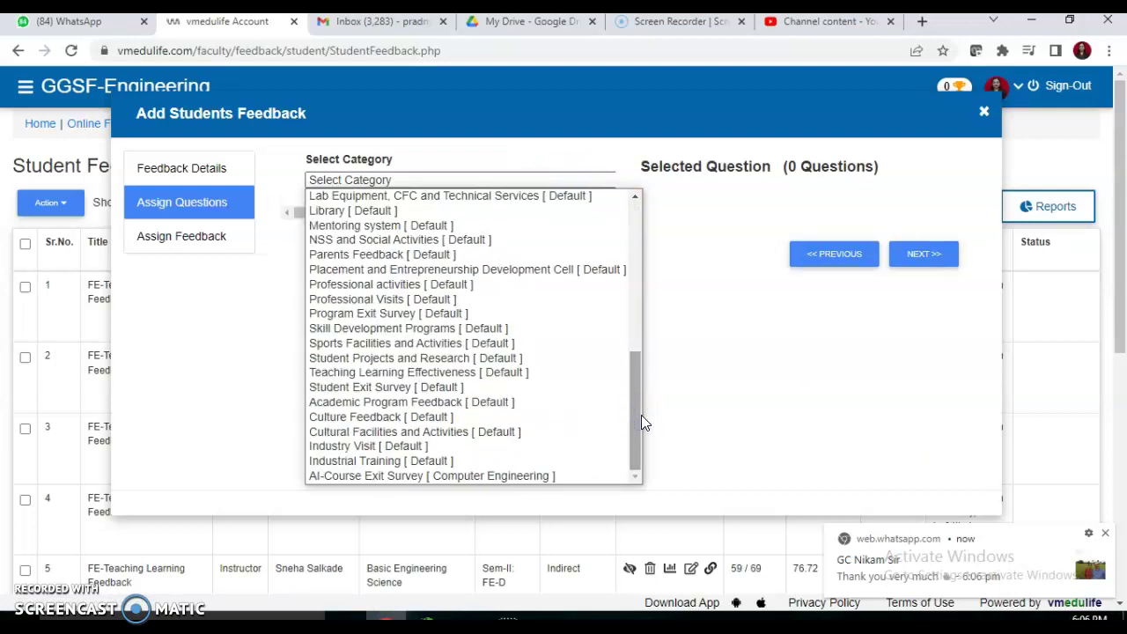
left_click(522, 476)
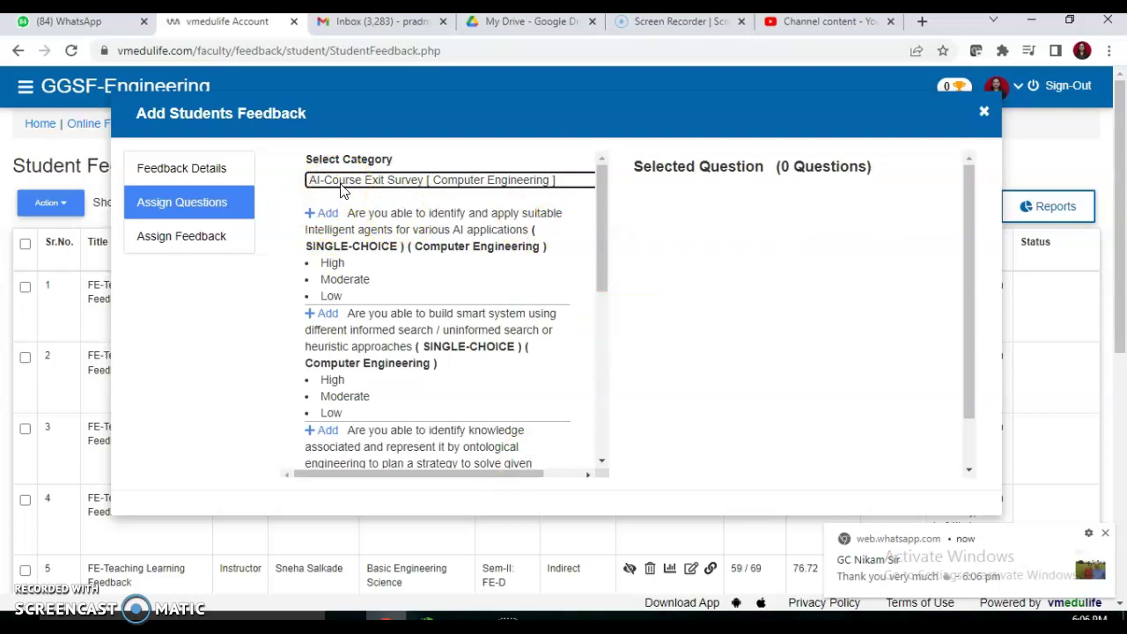
Add all six questions of the category to the feedback and continue to feedback assignment.
left_click(325, 215)
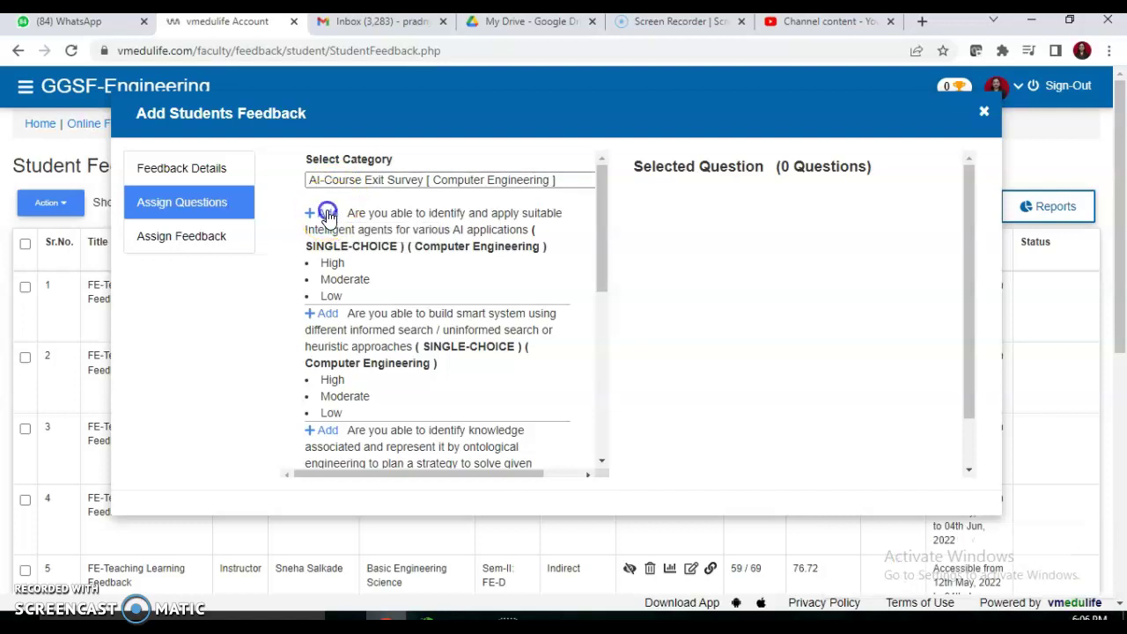
left_click(325, 215)
left_click(326, 216)
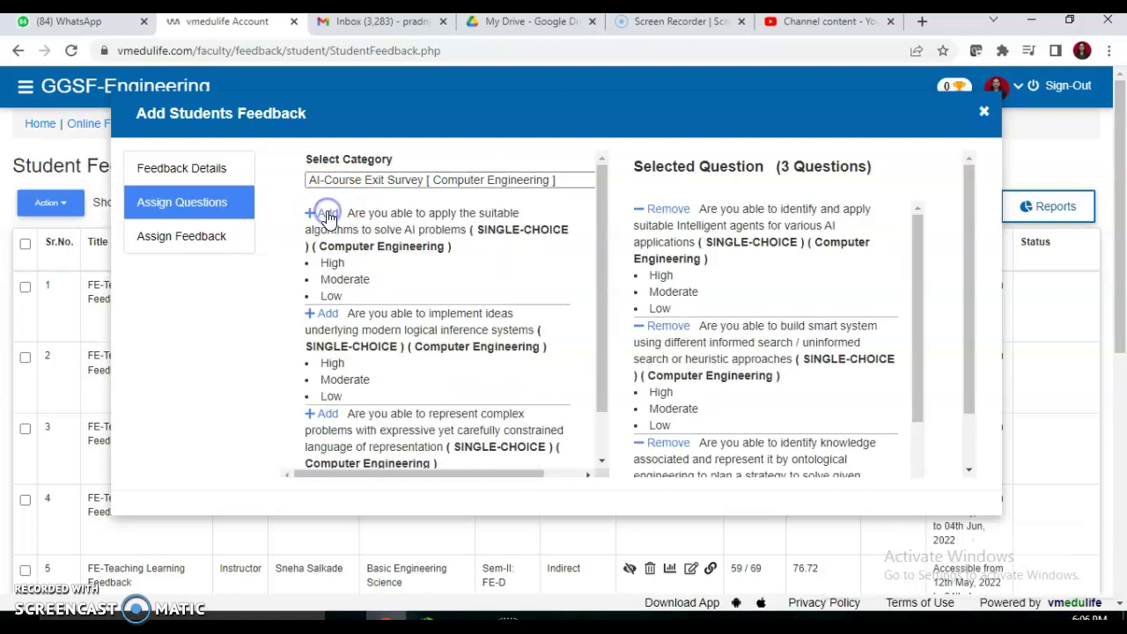
left_click(326, 217)
left_click(326, 216)
left_click(325, 216)
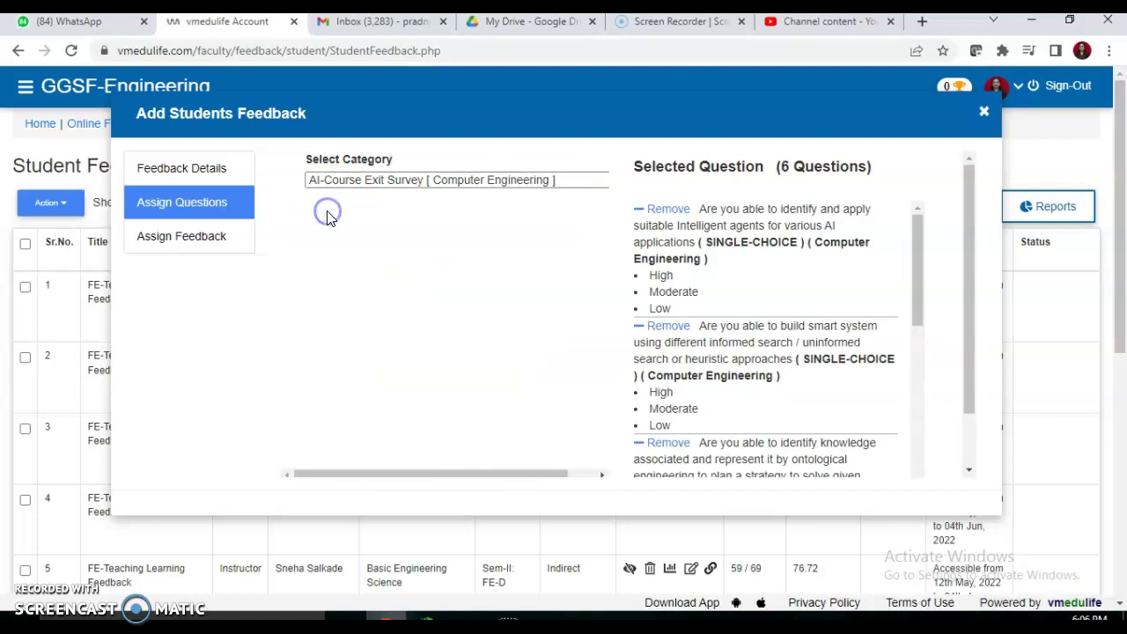
left_click_drag(916, 304, 923, 470)
left_click_drag(968, 397, 969, 476)
left_click(910, 459)
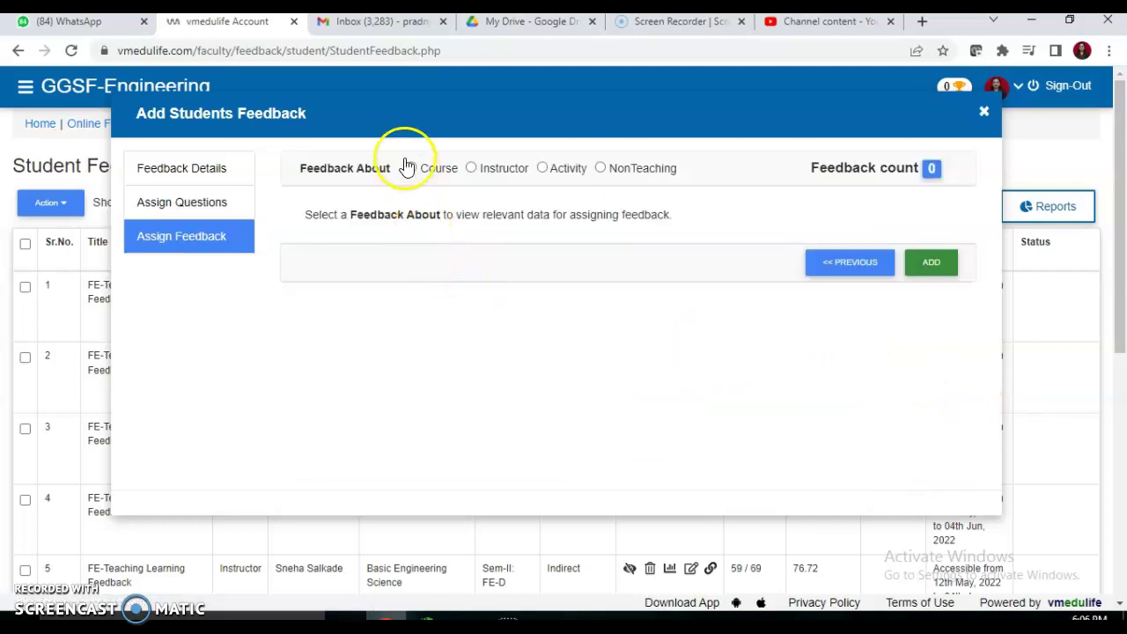
Assign the feedback to the Computer Engineering Sem-II TECO theory course Artificial Intelligence and add it.
left_click(410, 169)
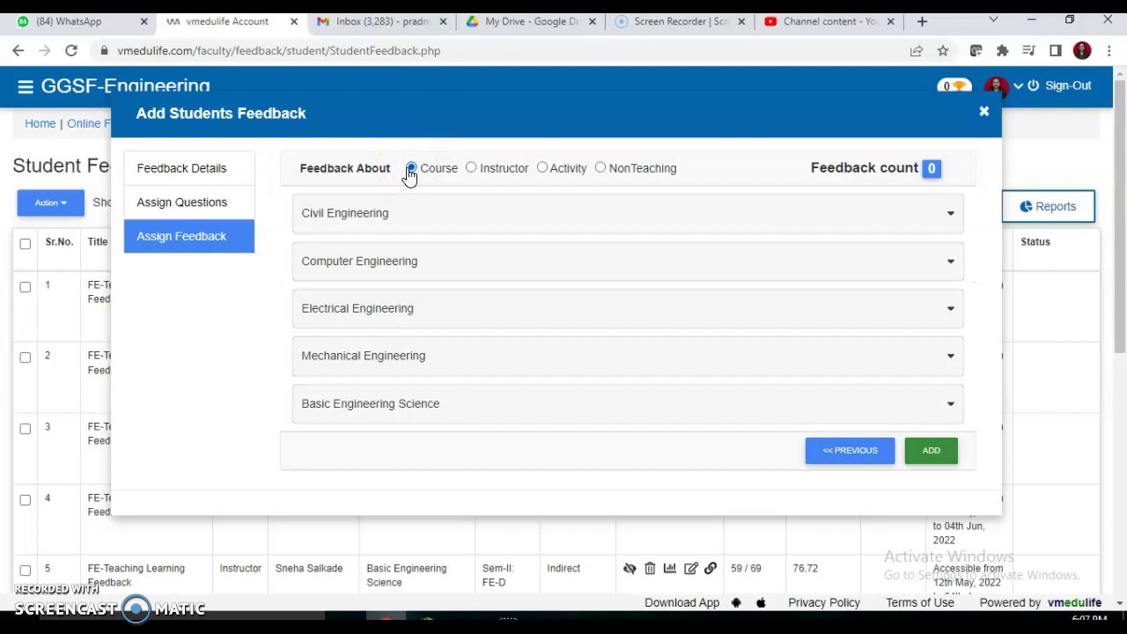
left_click(360, 262)
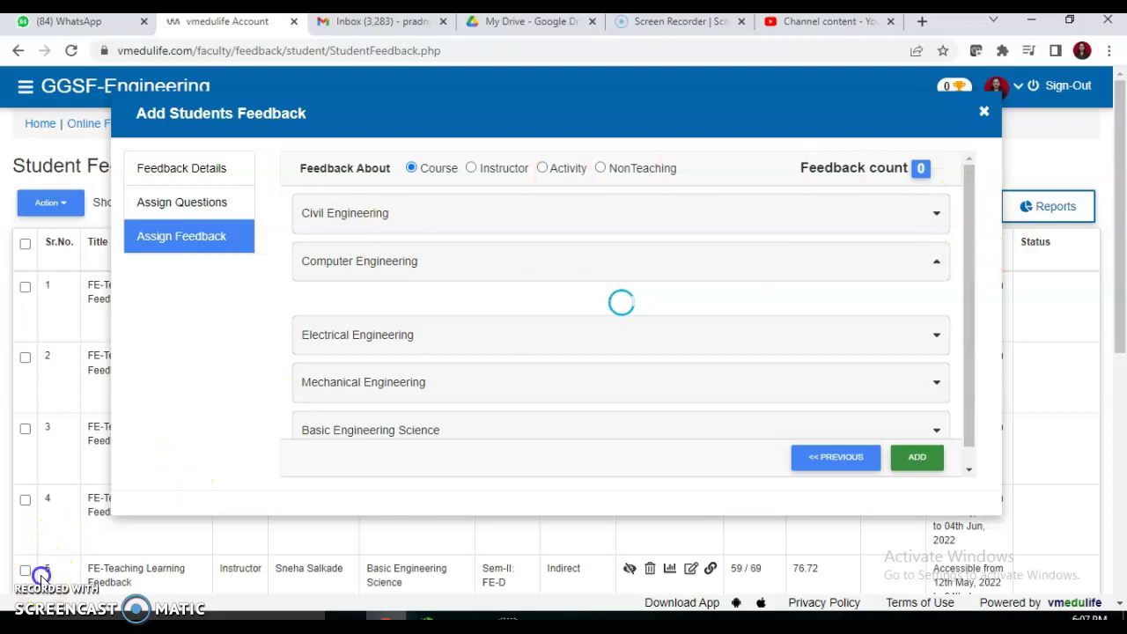
left_click_drag(968, 239, 971, 353)
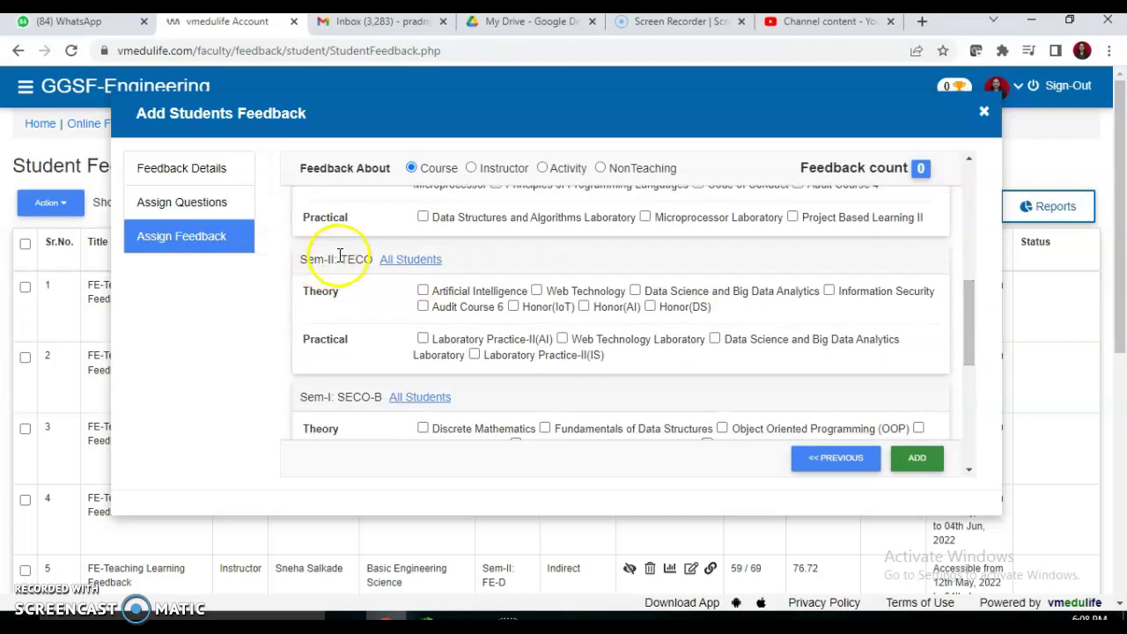
left_click(423, 291)
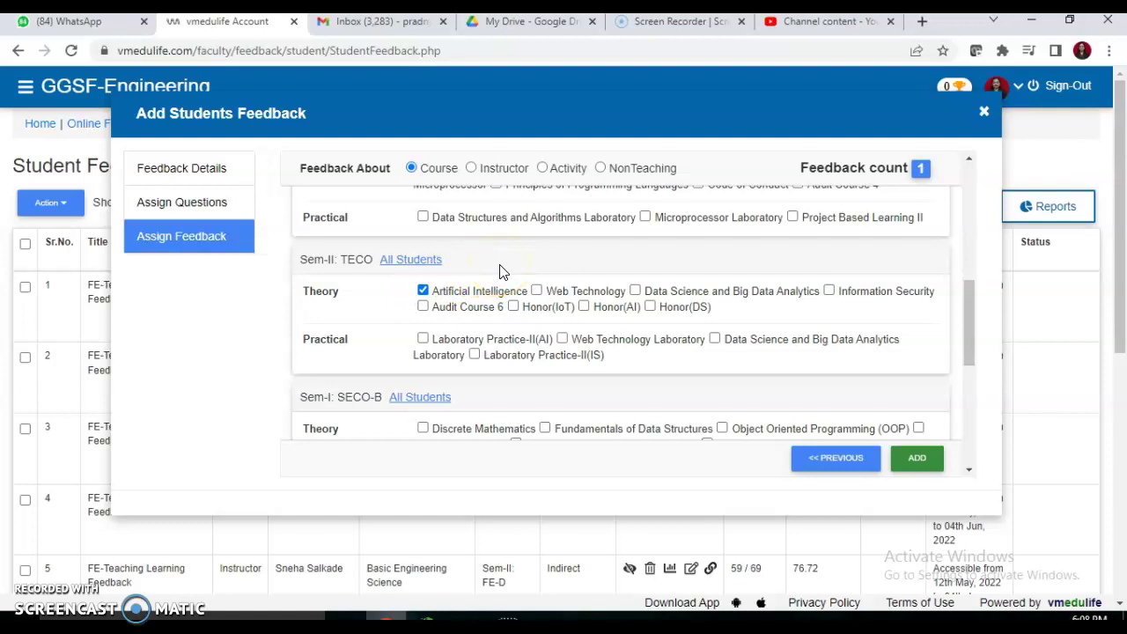
left_click(919, 459)
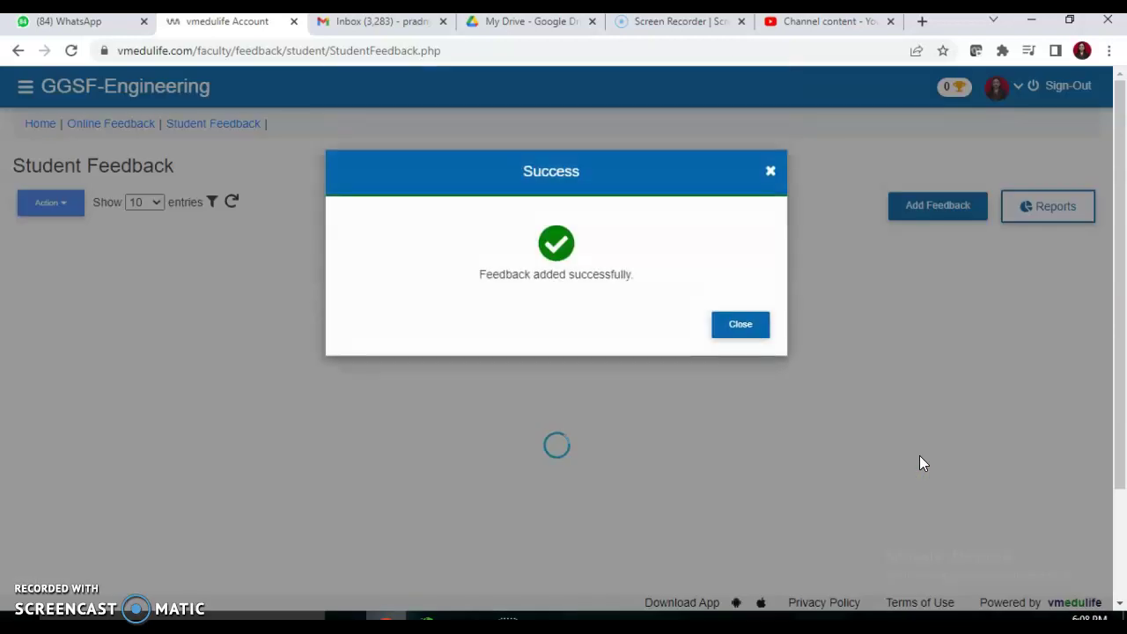
left_click(741, 323)
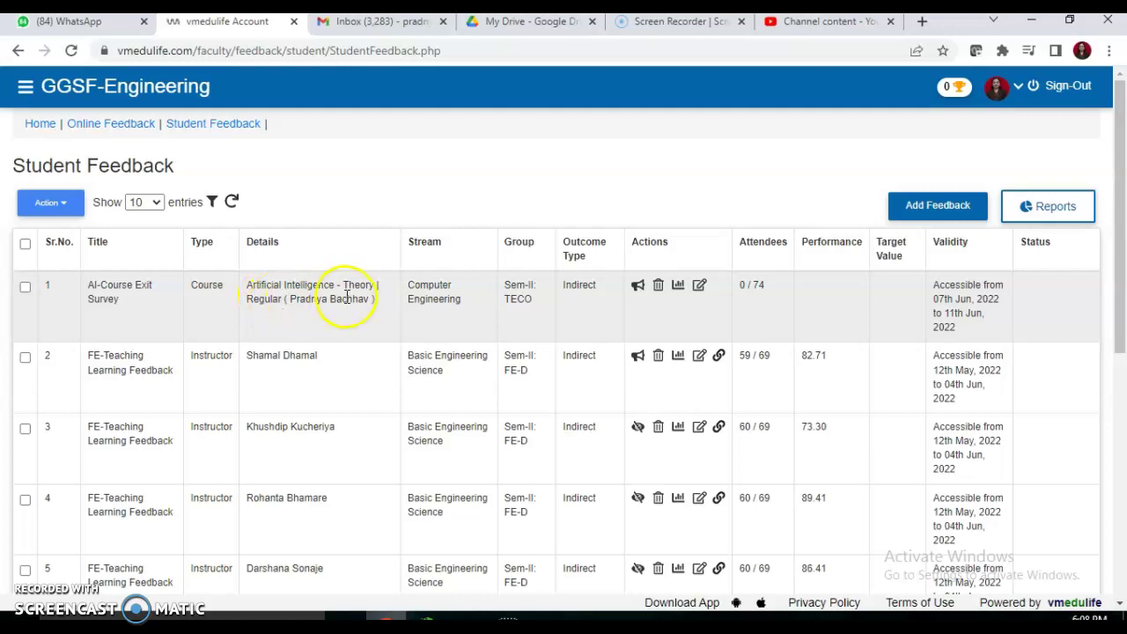
left_click_drag(291, 299, 370, 299)
left_click(382, 301)
Open feedback access for the AI-Course Exit Survey entry and confirm it.
left_click(26, 291)
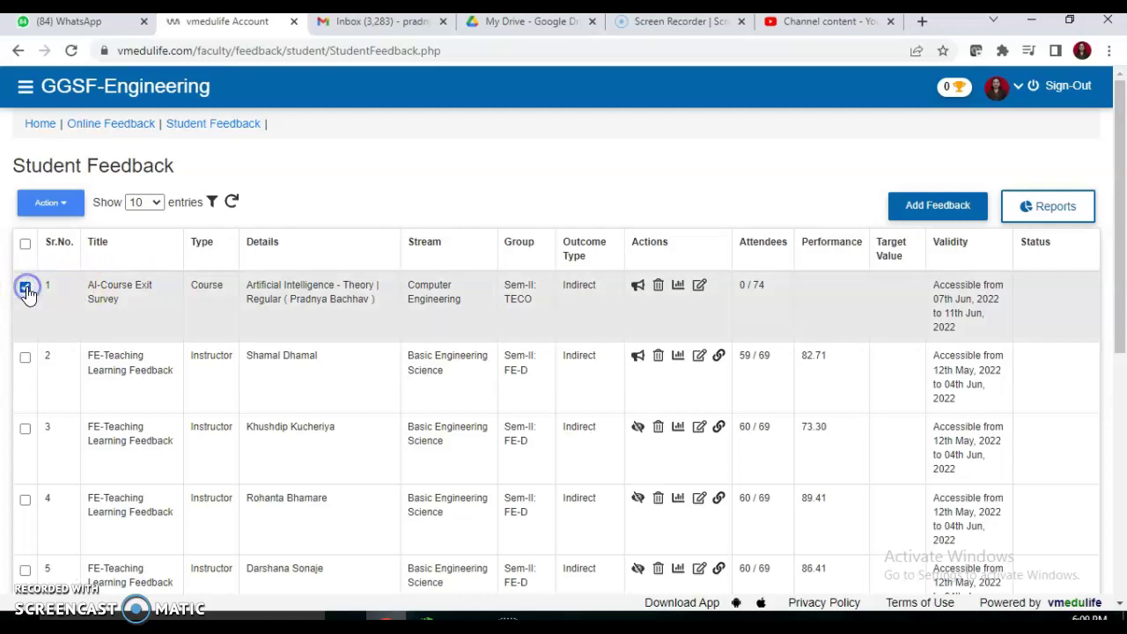
left_click(64, 207)
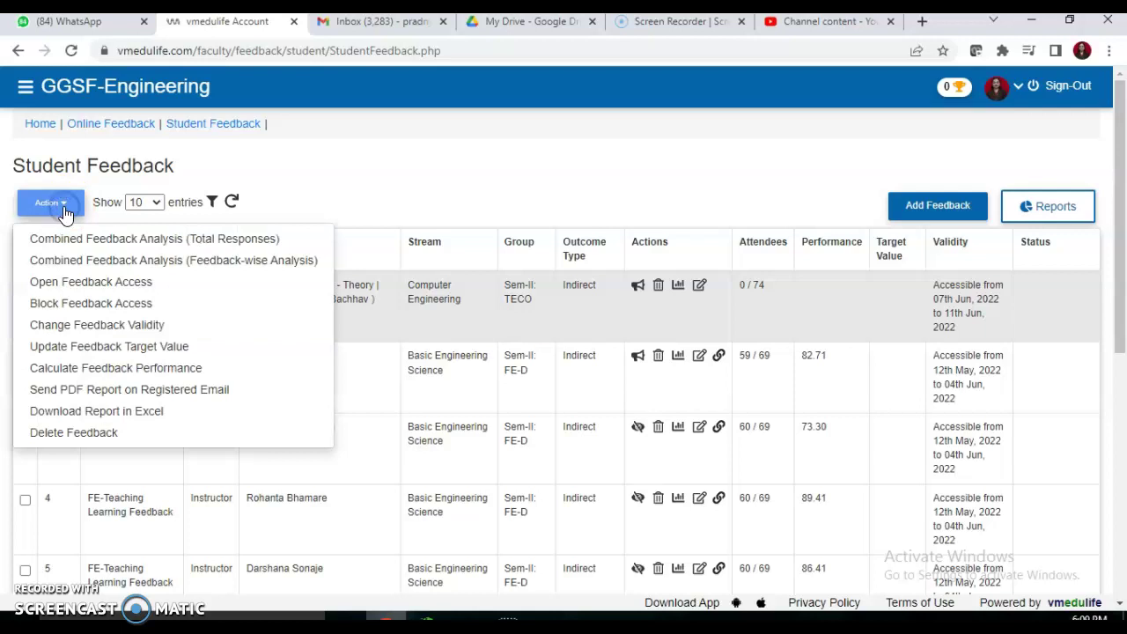
left_click(95, 281)
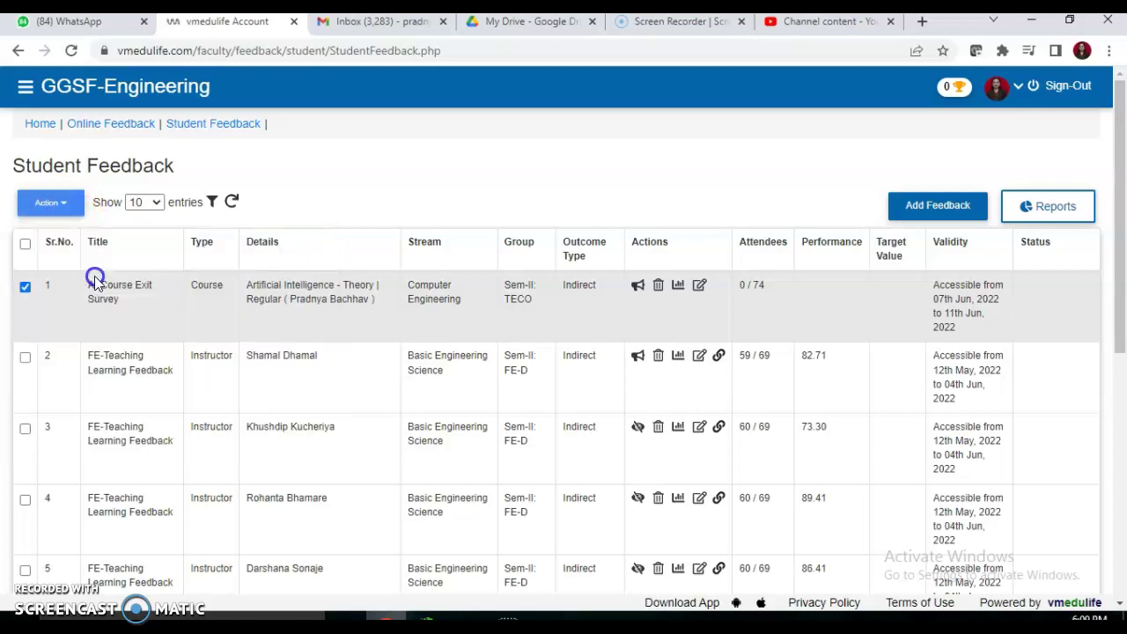
left_click(766, 229)
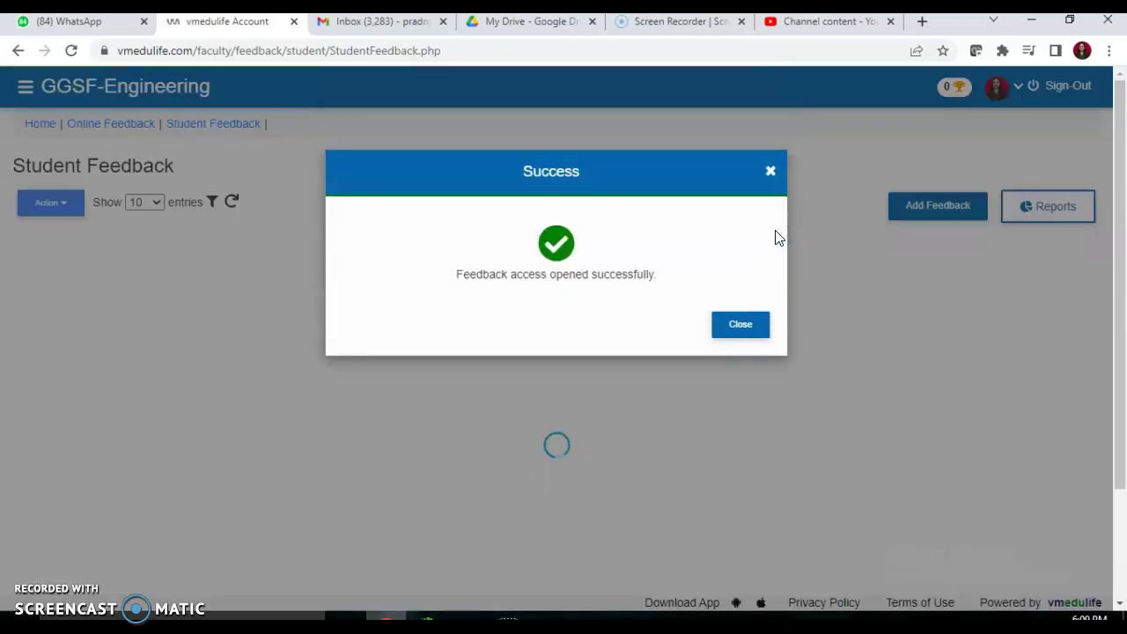
left_click(739, 326)
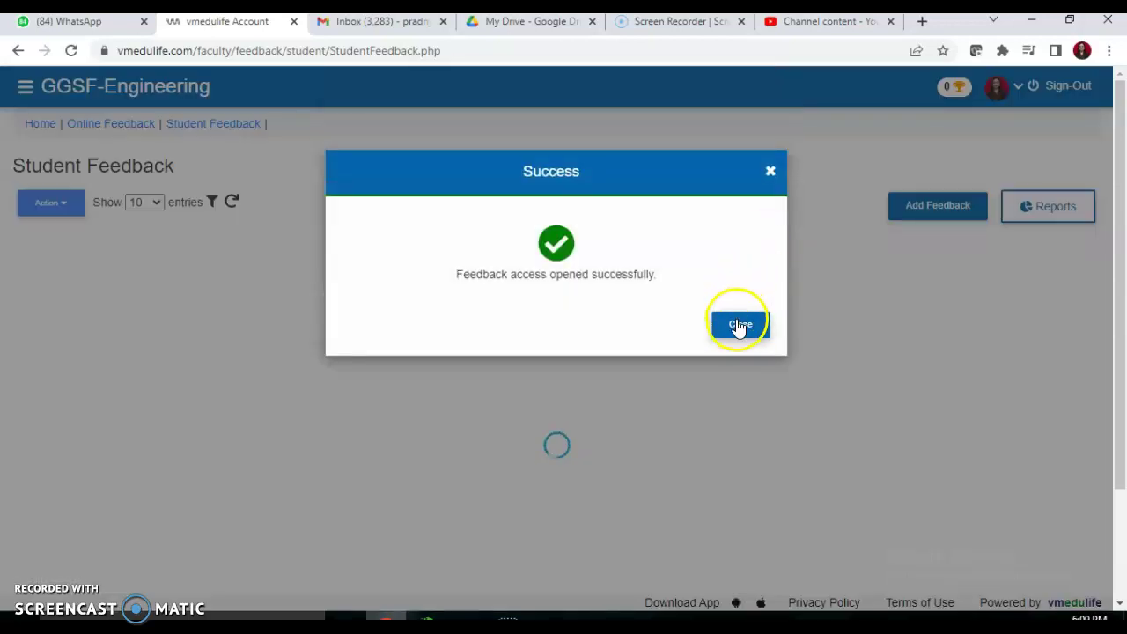